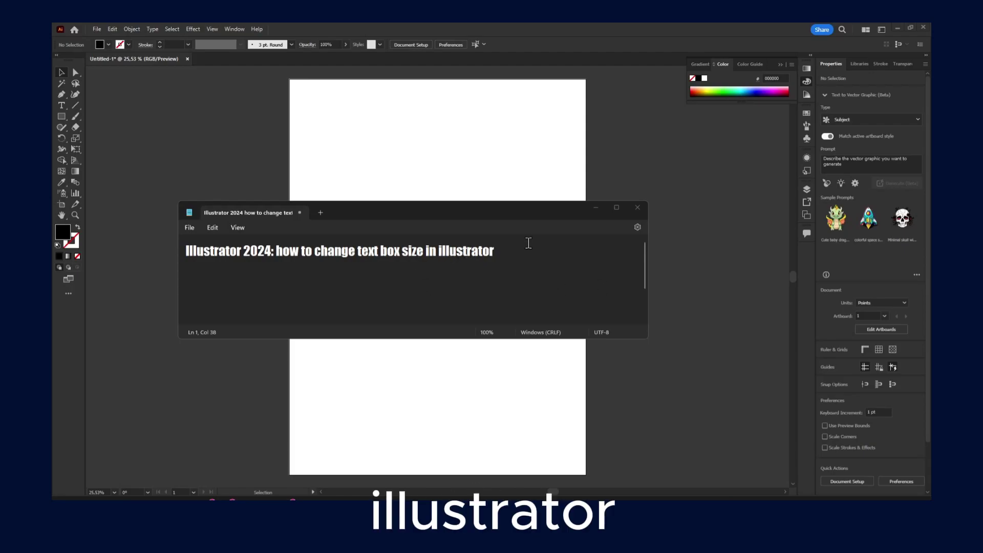
Minimize the Notepad tutorial note to reveal Illustrator's blank Untitled-1 artboard
click(595, 208)
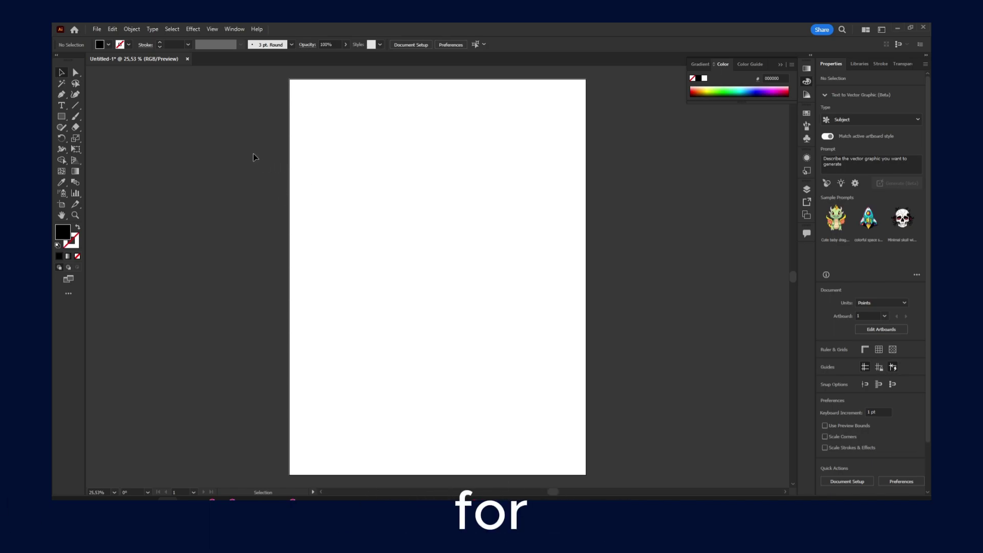
Create a point-text object near the top of the artboard with the Type tool
click(60, 104)
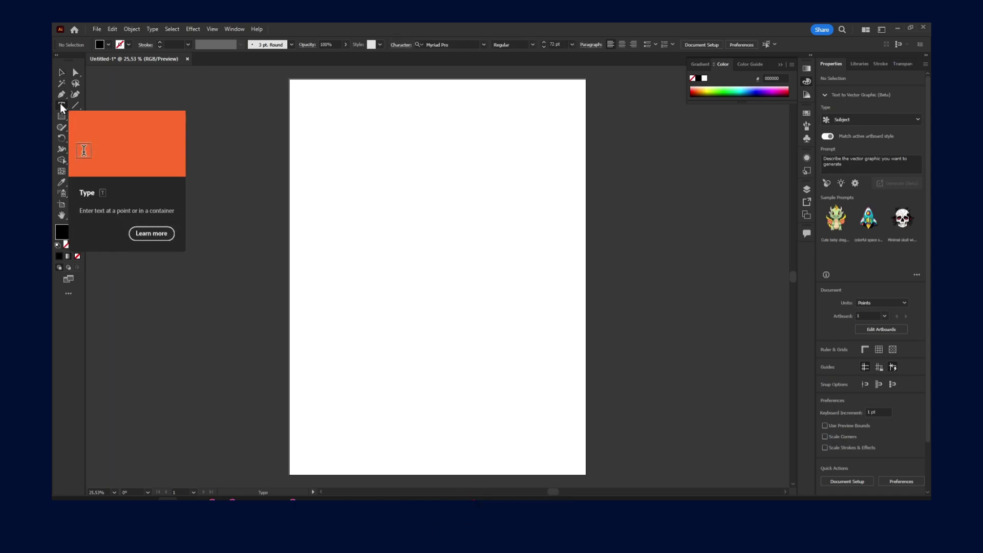
click(360, 157)
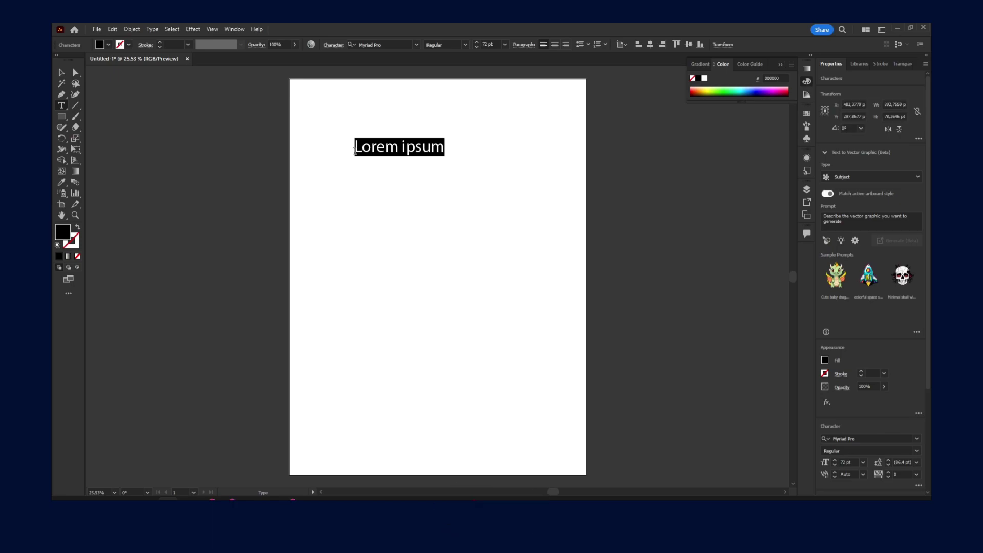
text(fdsfsd)
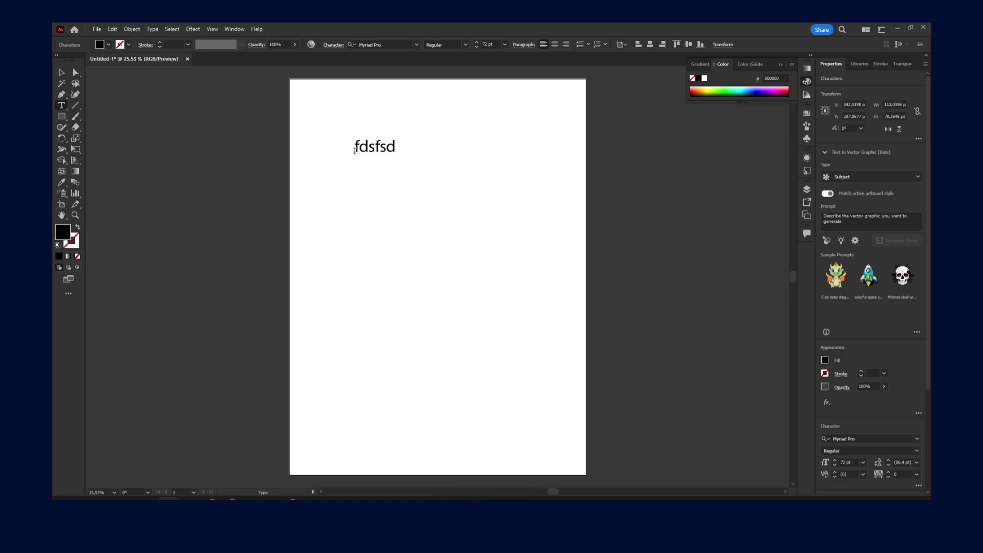
key(Escape)
Scale the new text object up from its corner handle and reposition it
drag(398, 159, 650, 259)
click(650, 259)
drag(555, 217, 474, 216)
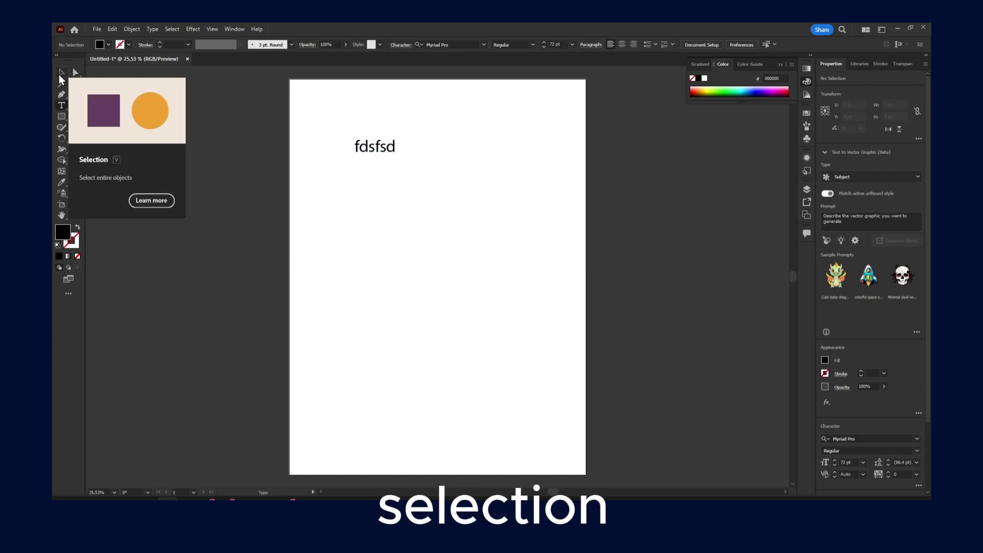
click(61, 73)
click(378, 149)
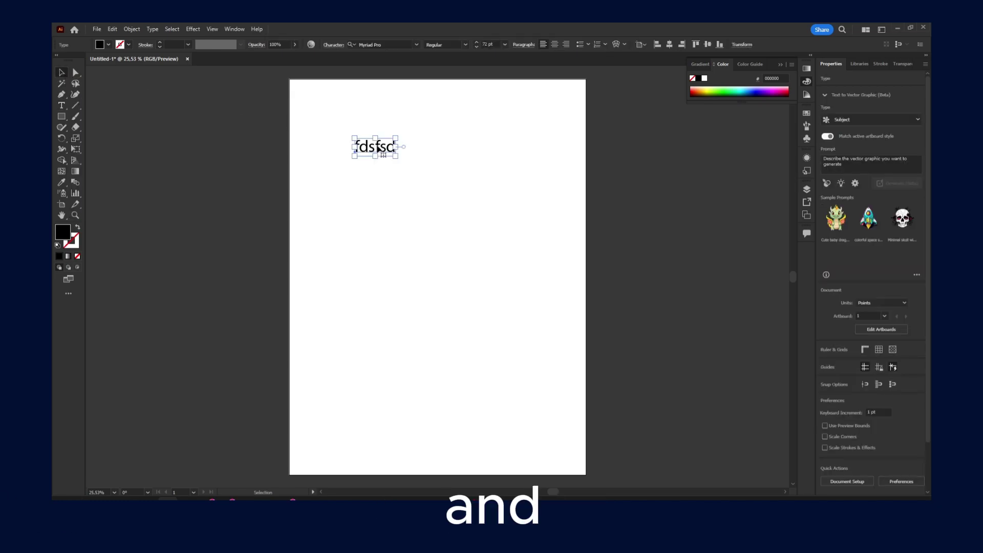
drag(398, 160, 589, 225)
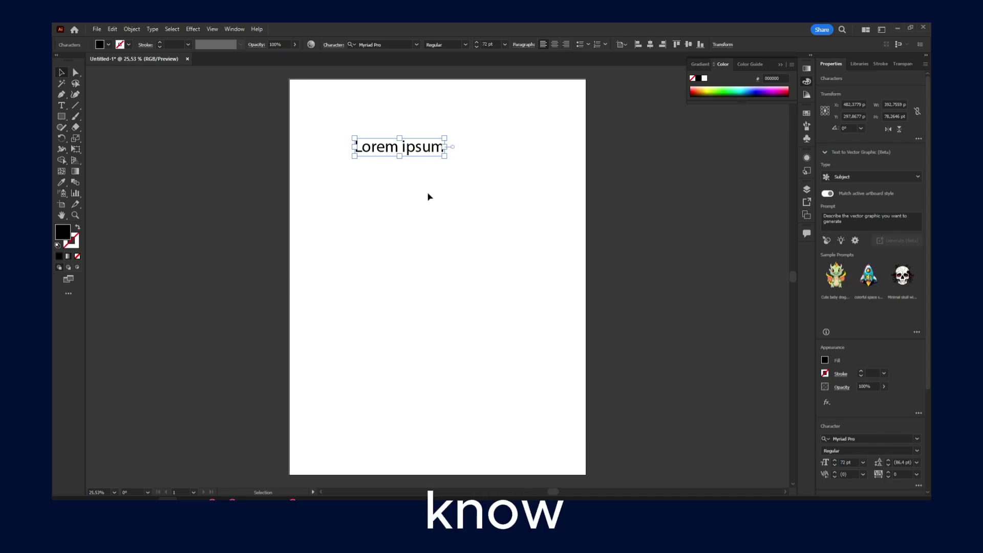
Draw an area-text frame and widen it so the placeholder paragraph reflows
click(61, 106)
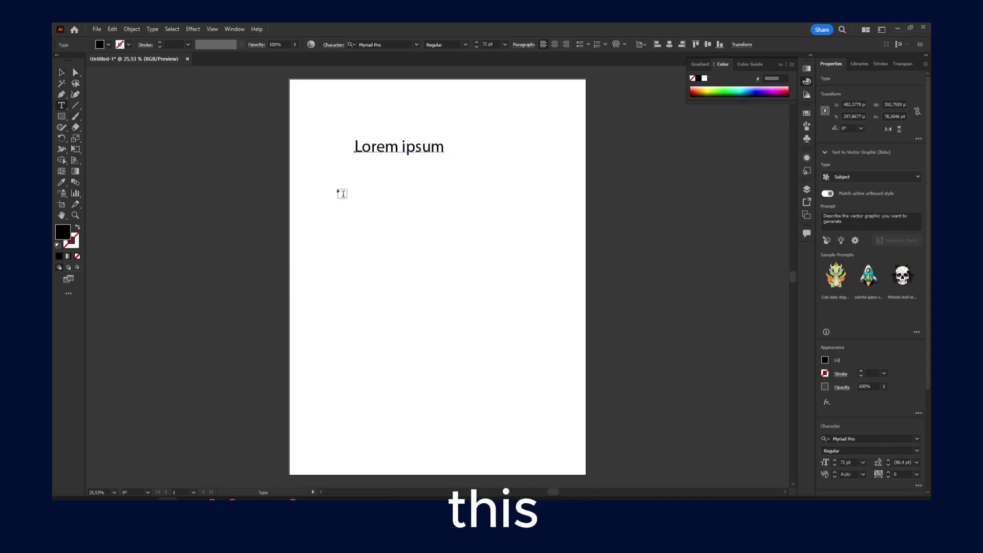
drag(310, 184, 545, 302)
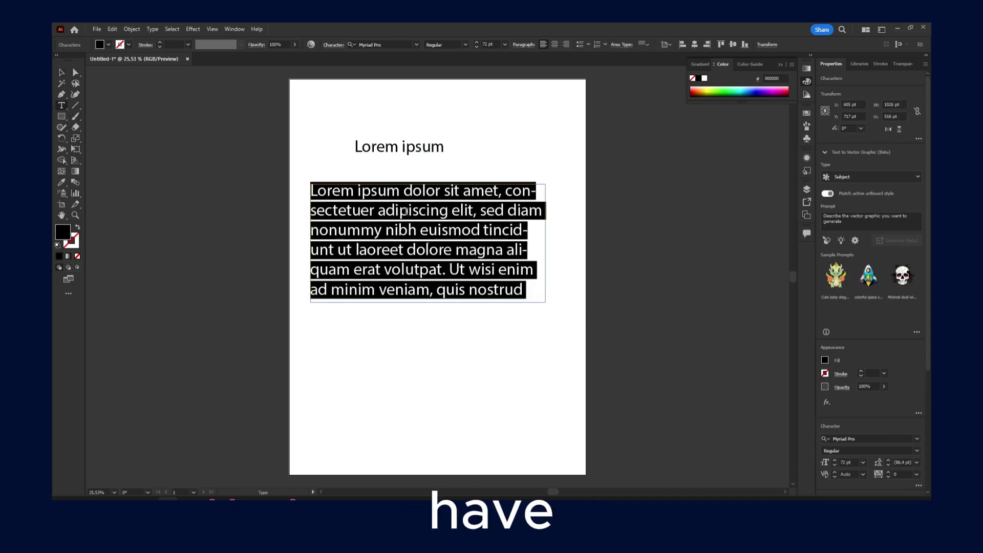
click(470, 248)
click(61, 74)
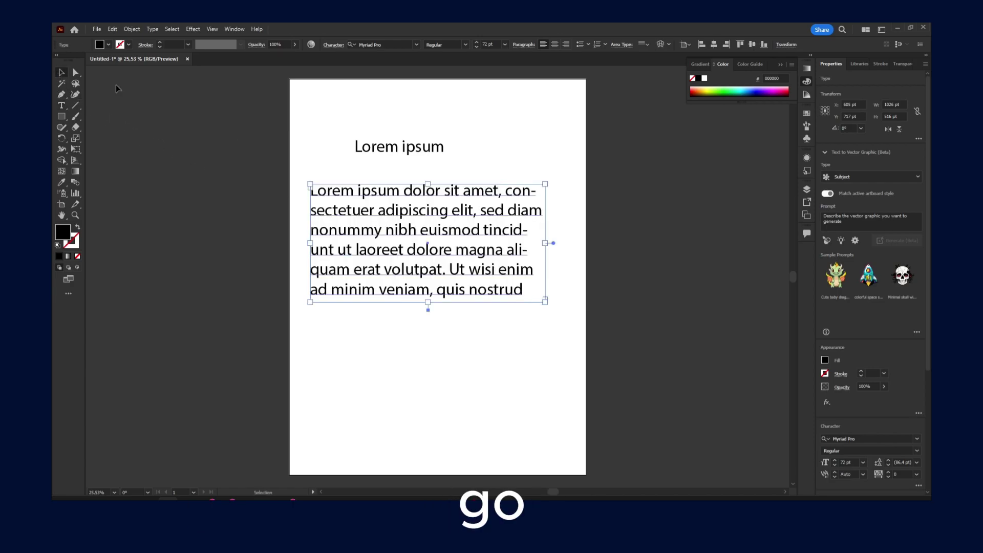
mouse_move(546, 303)
mouse_down()
mouse_move(608, 368)
mouse_move(567, 348)
mouse_move(579, 379)
mouse_move(595, 375)
mouse_move(486, 226)
mouse_move(507, 276)
mouse_move(477, 221)
mouse_move(477, 259)
mouse_move(451, 200)
mouse_move(592, 401)
mouse_move(450, 263)
mouse_move(455, 197)
mouse_move(471, 227)
mouse_move(573, 322)
mouse_move(450, 207)
mouse_move(443, 282)
mouse_move(560, 423)
mouse_move(556, 300)
mouse_move(557, 309)
mouse_up()
Replace the frame's text with FDFDFO and add a second Lorem ipsum point-text line
double_click(439, 211)
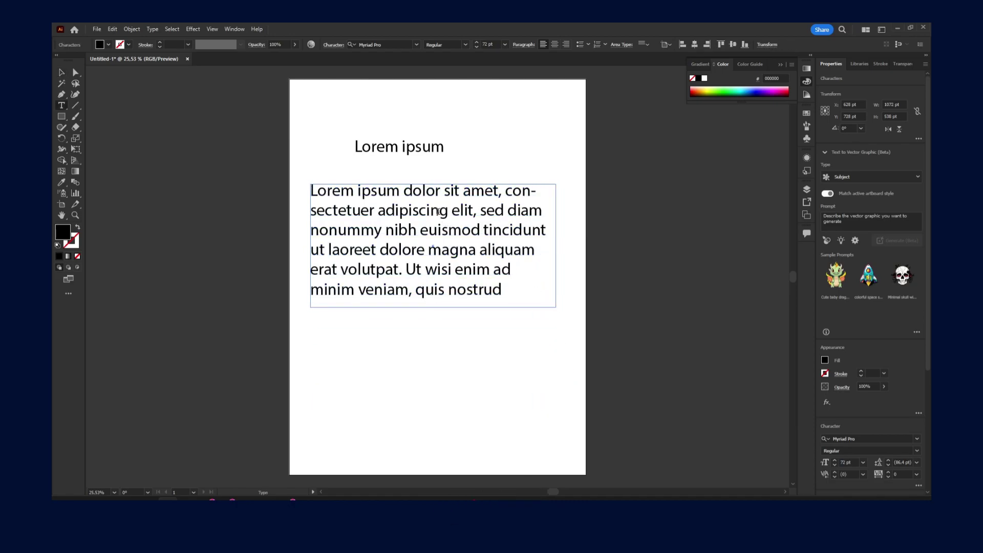
key(ctrl+a)
text(FDFD)
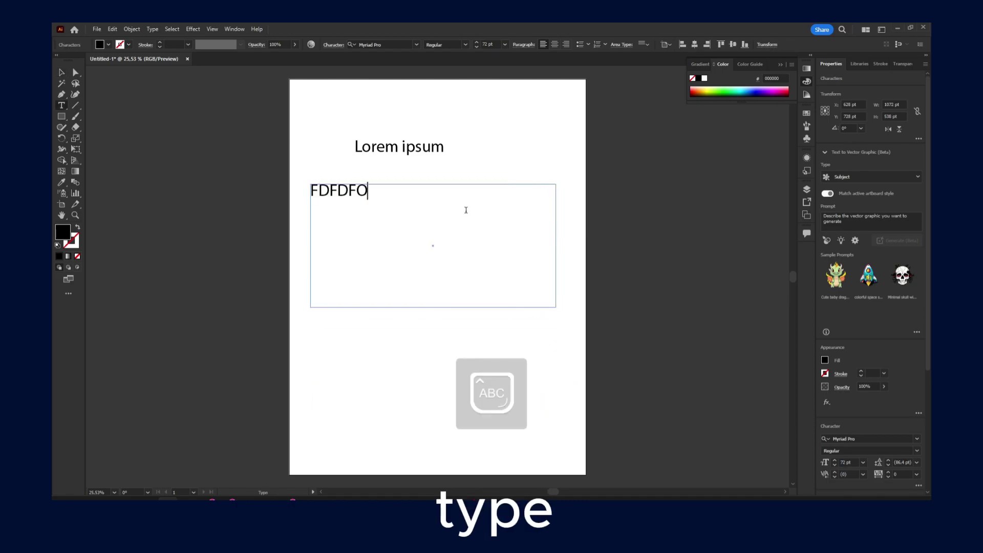
key(Escape)
click(397, 204)
key(Escape)
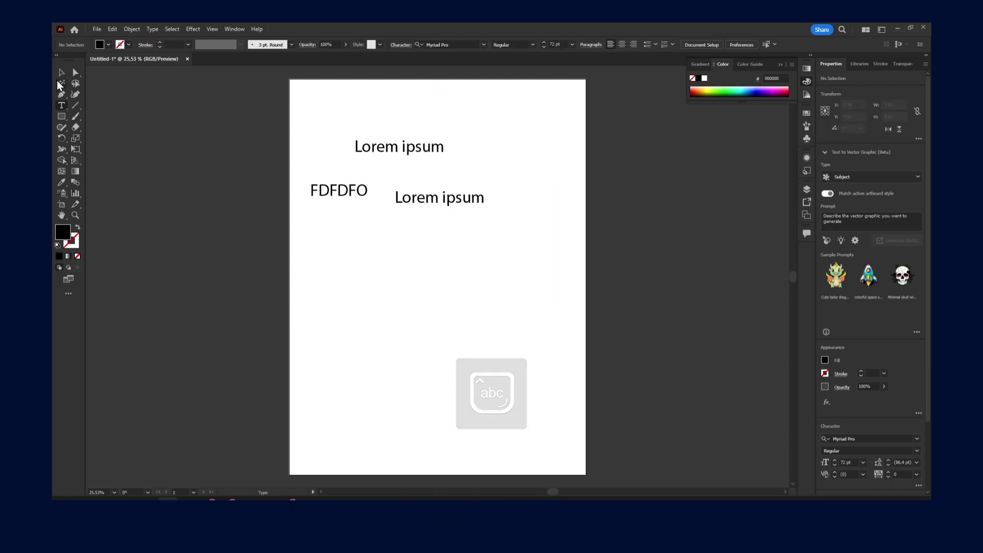
Shrink the FDFDFO frame to fit its text, placing it below the second Lorem ipsum
key(v)
click(361, 202)
drag(556, 307, 510, 262)
click(61, 105)
double_click(478, 251)
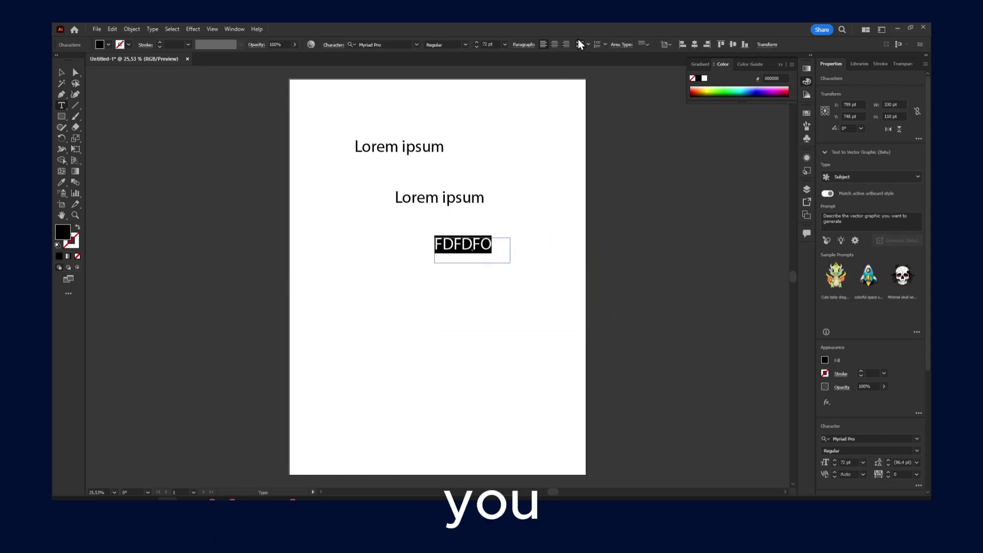
click(504, 45)
click(515, 207)
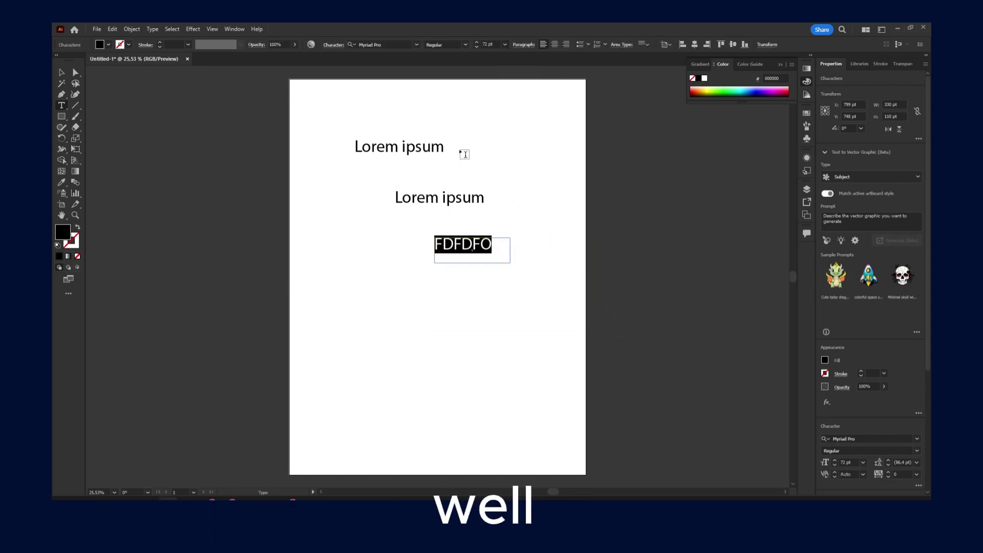
right_click(451, 277)
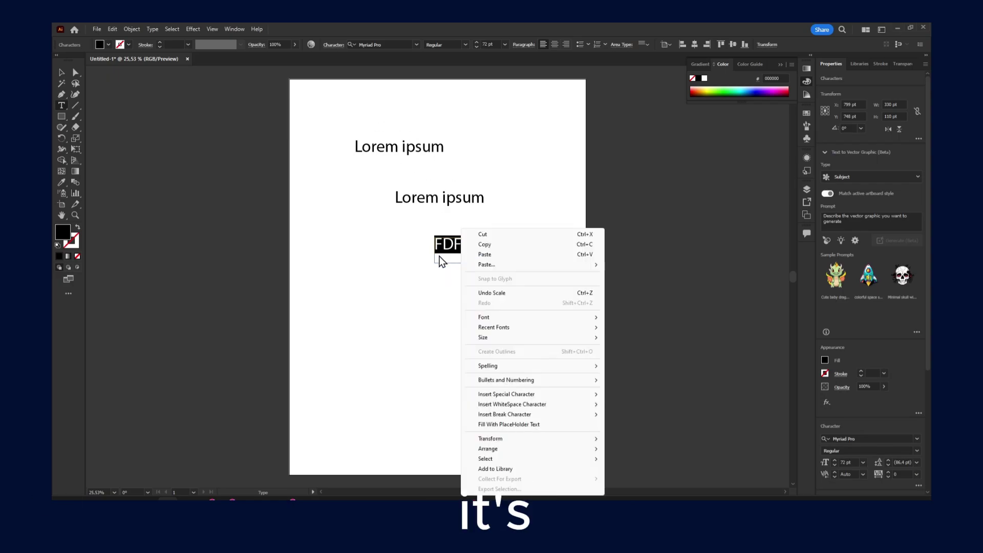
mouse_move(514, 367)
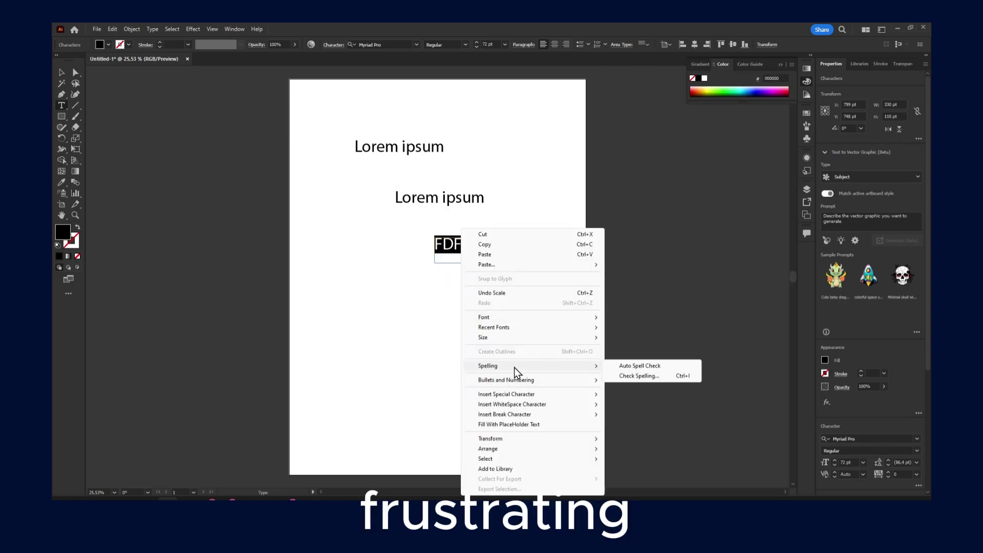
mouse_move(547, 438)
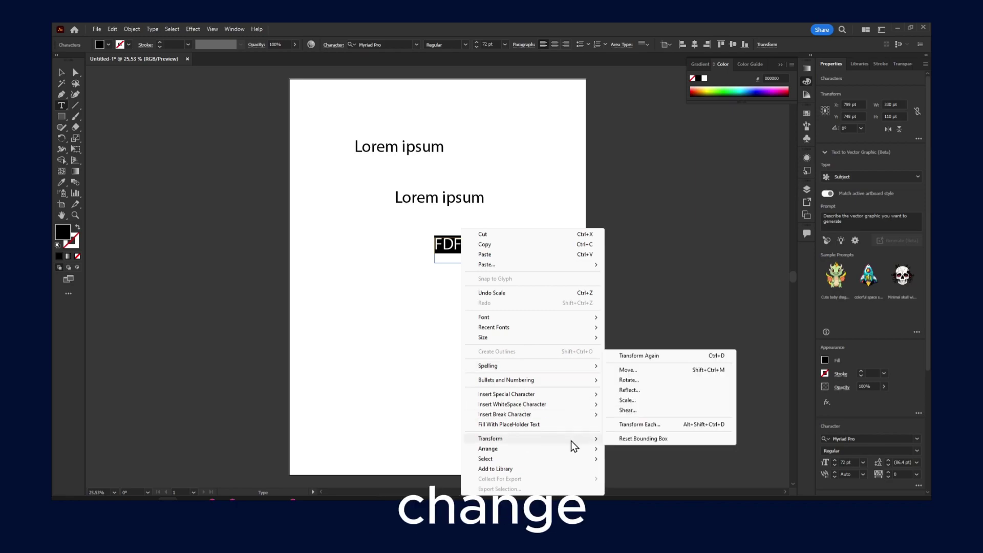
click(628, 400)
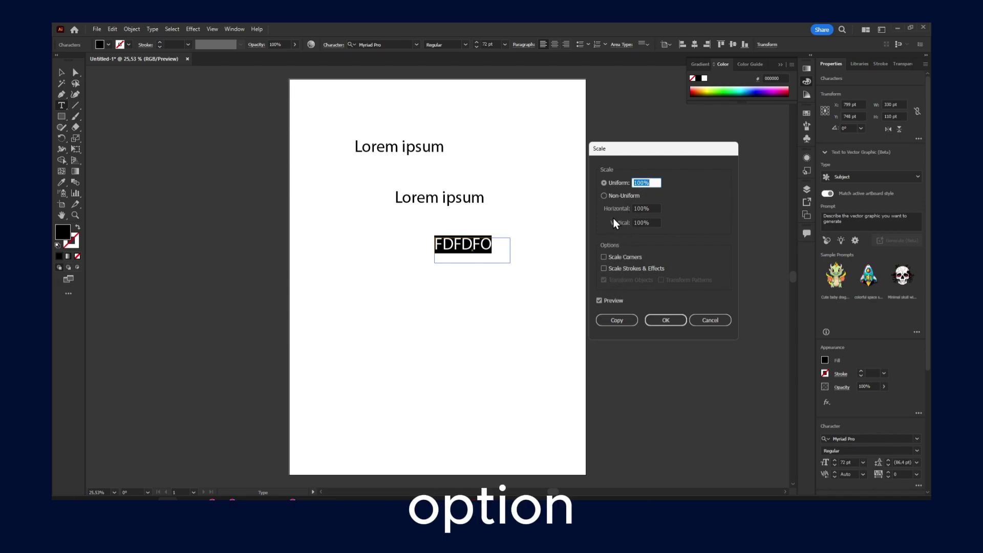
click(709, 321)
Zoom the view in from 25.53% to 33.33% through the View menu
click(233, 29)
mouse_move(212, 28)
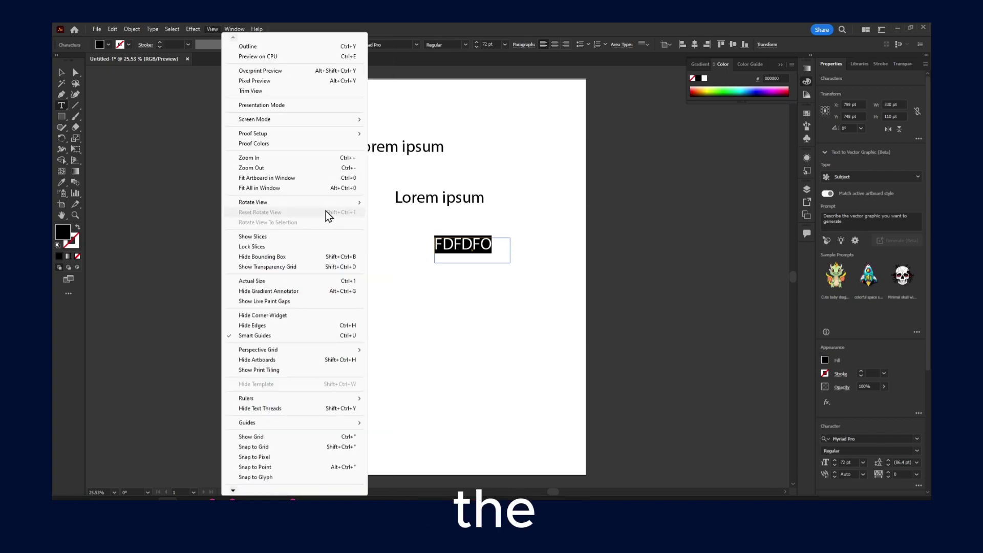
click(299, 157)
click(233, 29)
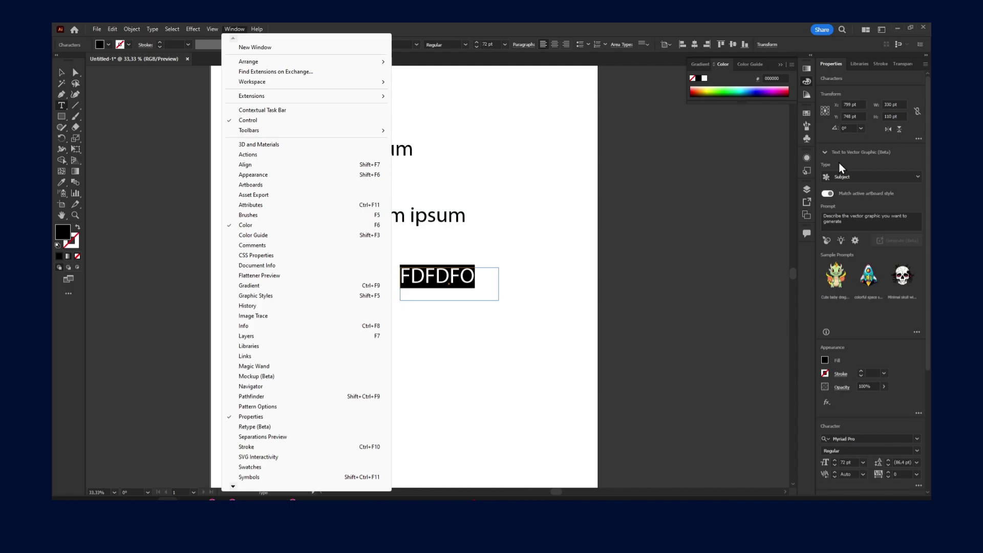
Select the whole second Lorem ipsum line
triple_click(425, 216)
click(425, 216)
triple_click(425, 216)
Scale the second Lorem ipsum up from its corner to about 101.87 pt
click(467, 232)
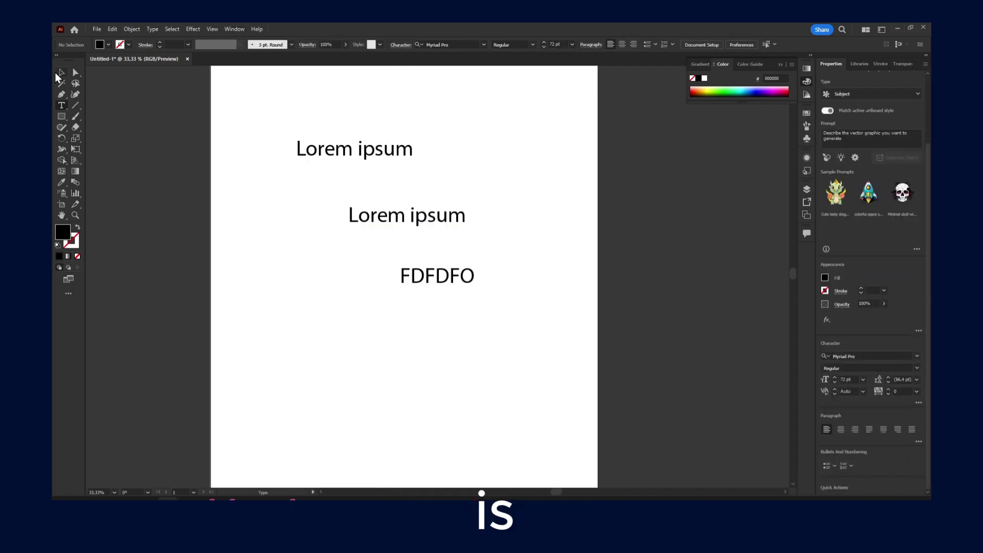
click(62, 72)
click(464, 227)
drag(464, 227, 522, 250)
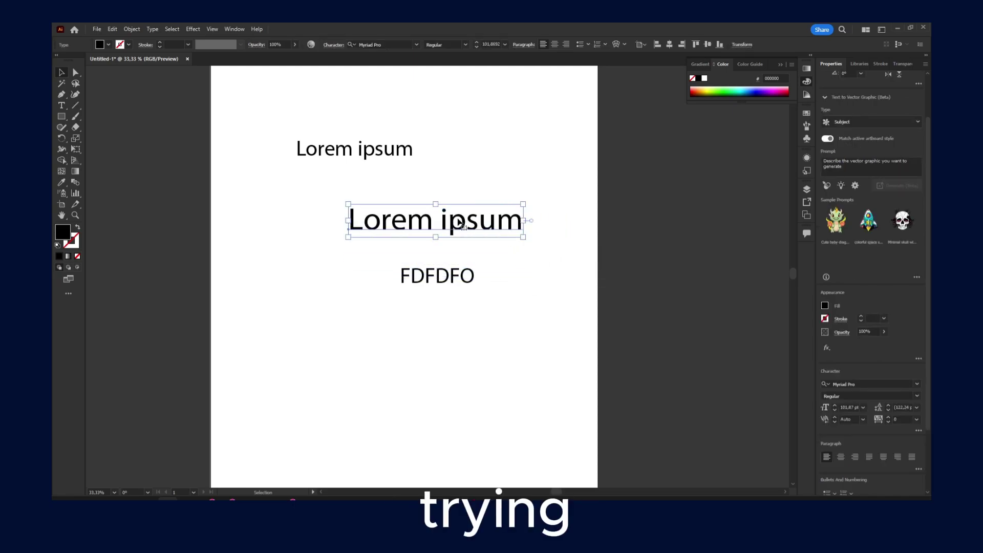
Try scaling FDFDFO from its corner, then return it to its original size
click(433, 282)
drag(506, 300, 472, 281)
click(476, 232)
click(461, 284)
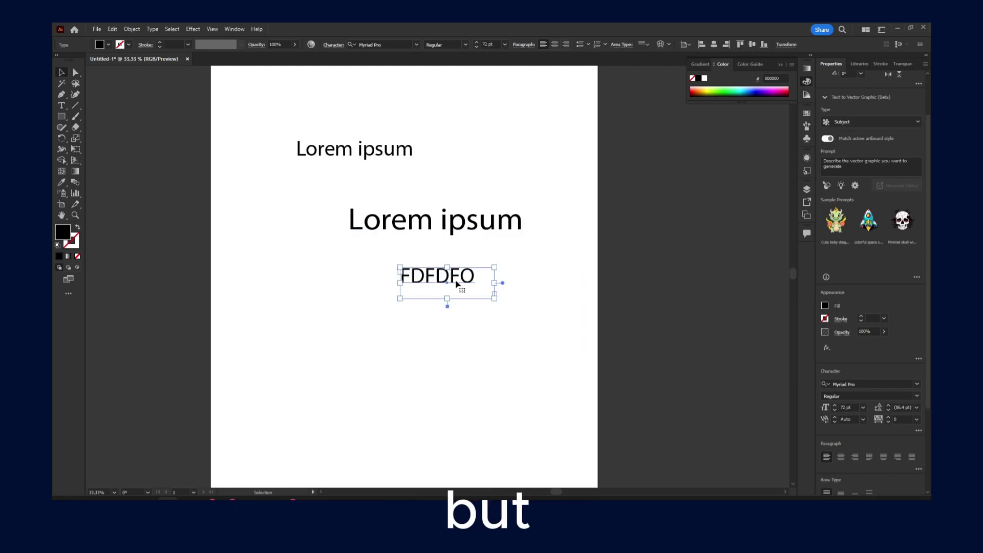
Set FDFDFO to 300 pt in the Character panel, then undo back to 72 pt
double_click(461, 282)
double_click(462, 274)
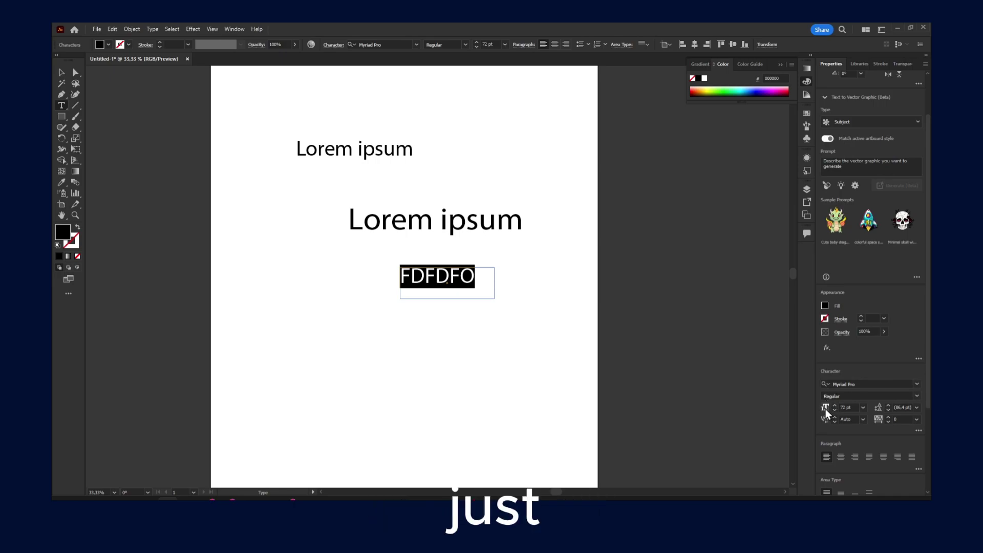
click(864, 408)
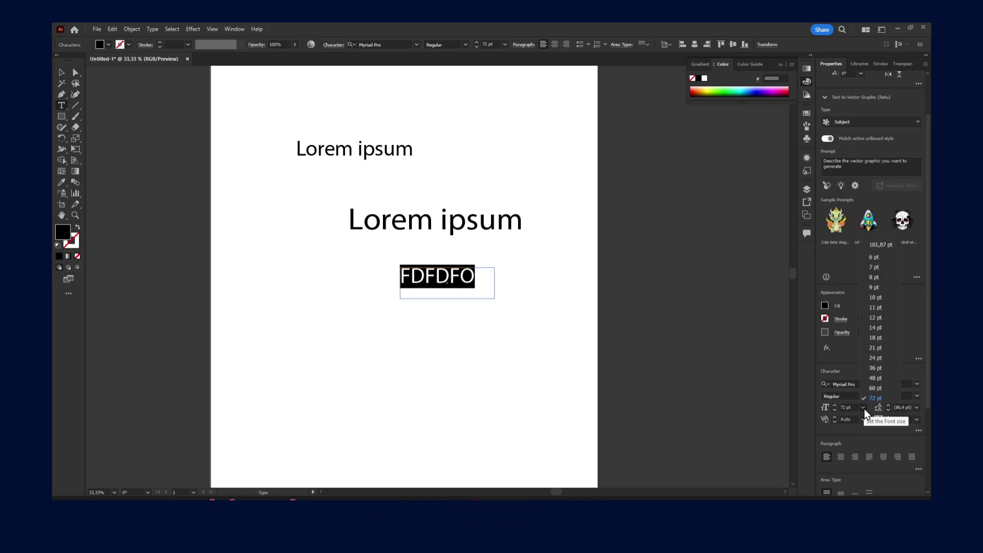
double_click(849, 407)
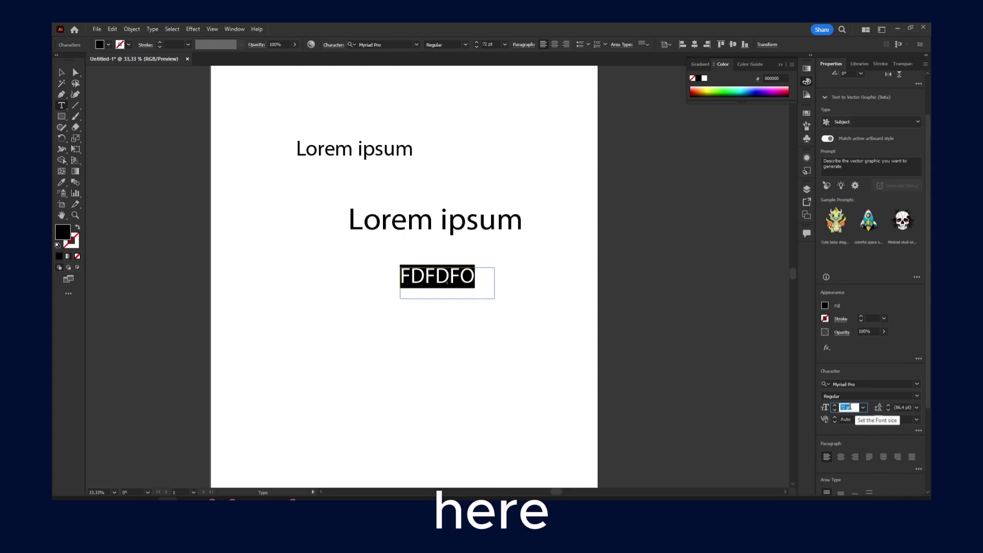
text(300)
key(Return)
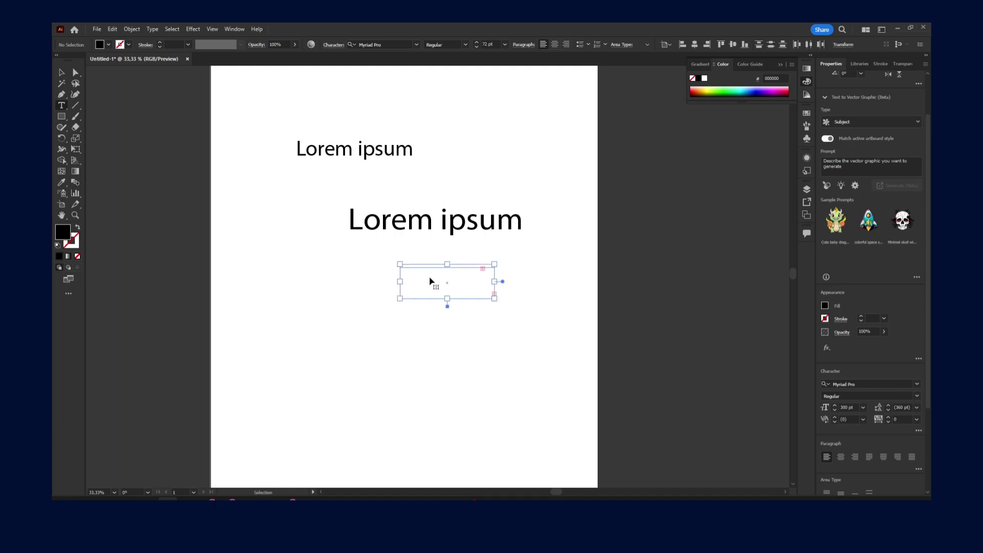
key(ctrl+z)
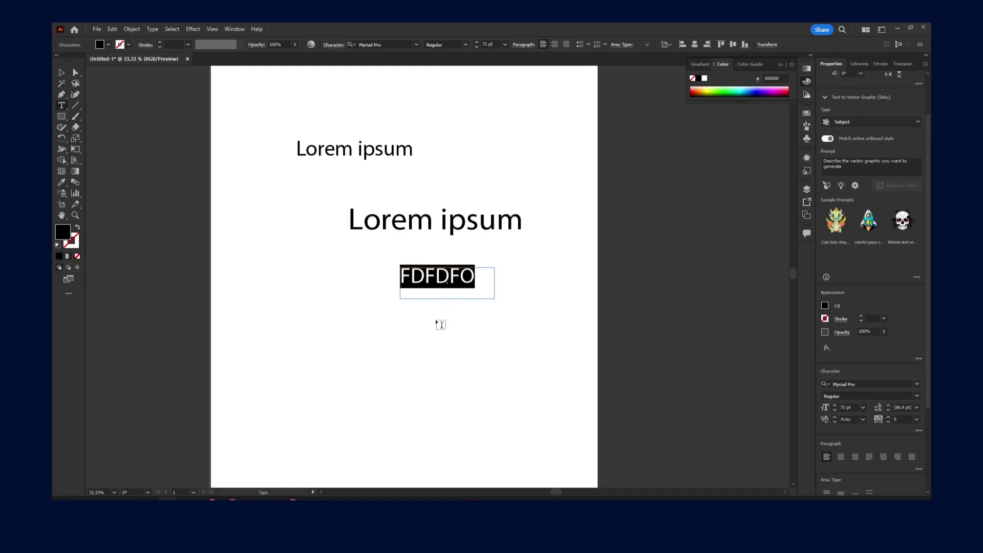
Raise FDFDFO's font size step by step with the Font Size up arrow to 91 pt
click(433, 275)
double_click(437, 273)
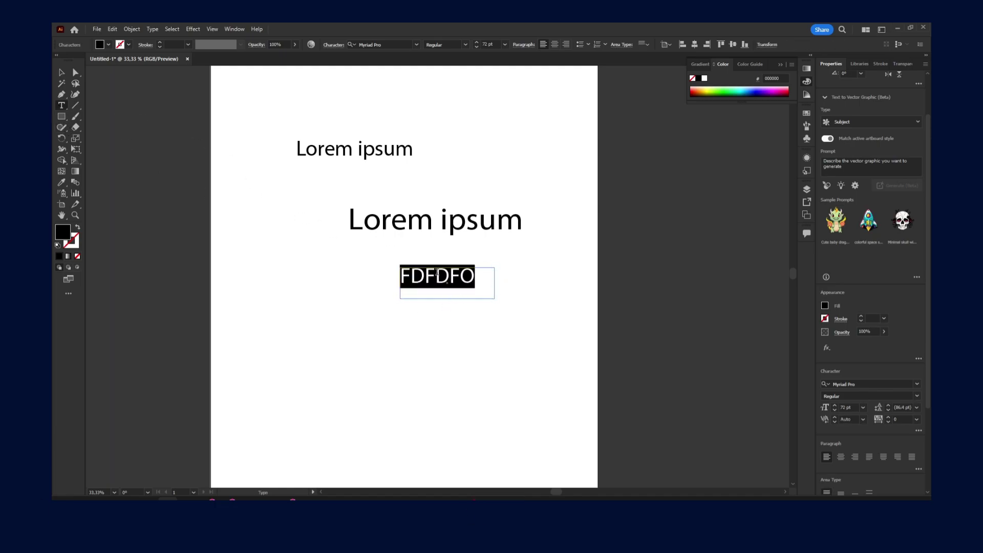
click(835, 405)
click(835, 405)
click(834, 405)
click(835, 405)
click(835, 405)
click(835, 407)
click(835, 407)
key(Right)
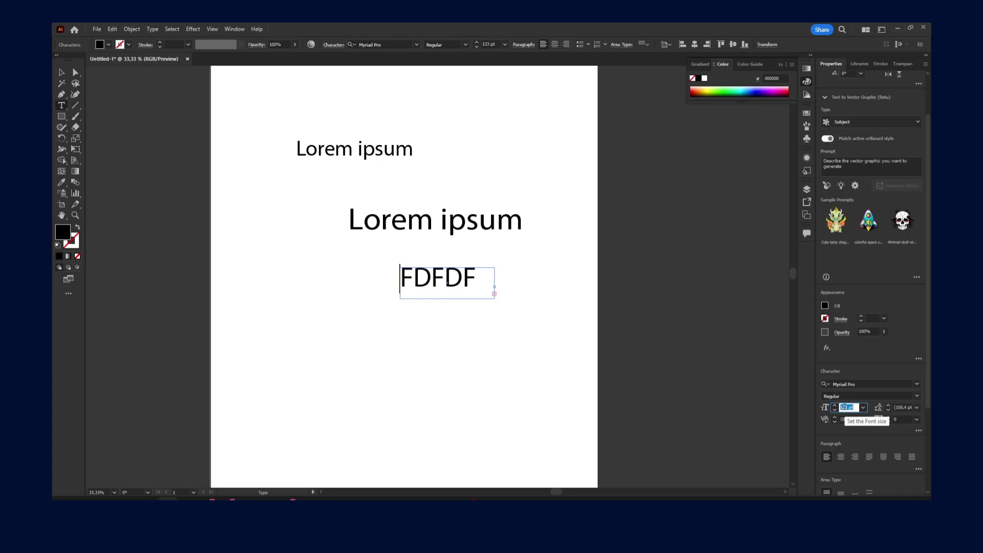
Scrub the Font Size label to enlarge FDFDFO to 119 pt, overflowing its frame
key(ctrl+a)
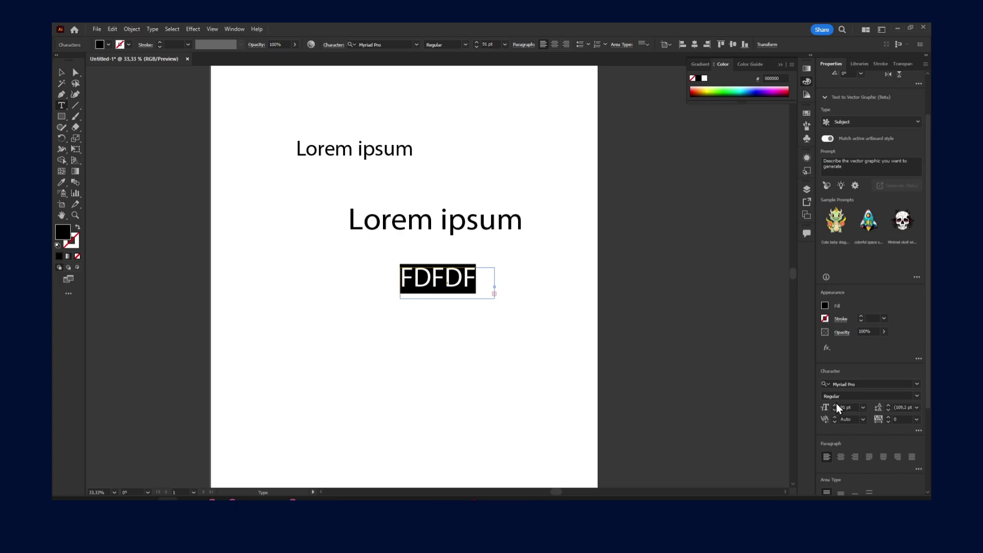
drag(835, 405, 836, 404)
click(434, 283)
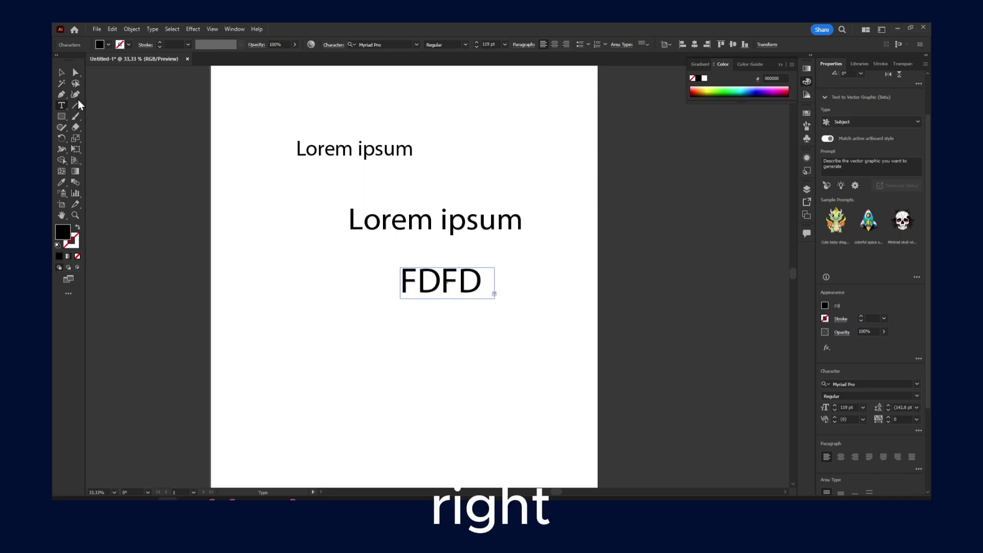
Enlarge the FDFDFO text frame and set its text to 200 pt
key(Escape)
drag(495, 298, 597, 413)
key(Return)
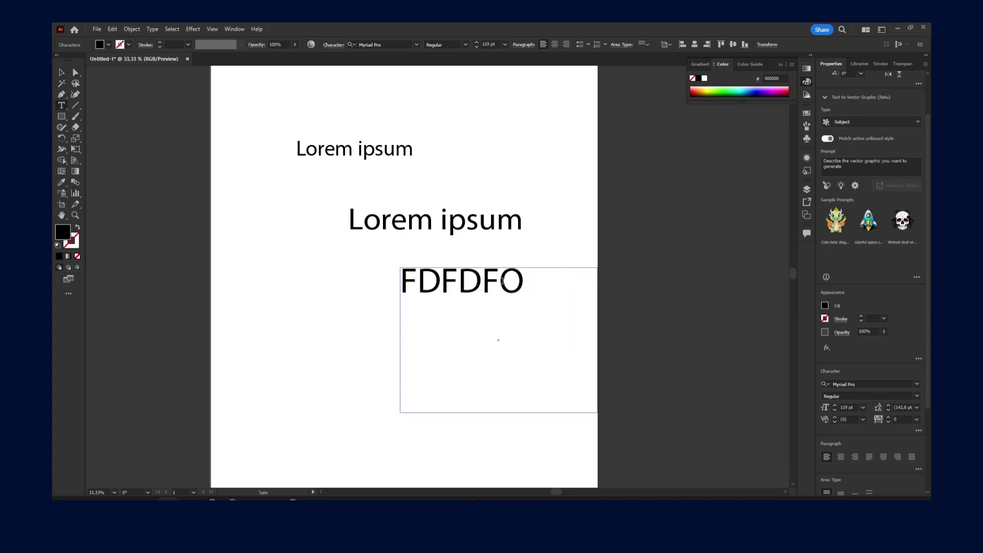
key(ctrl+a)
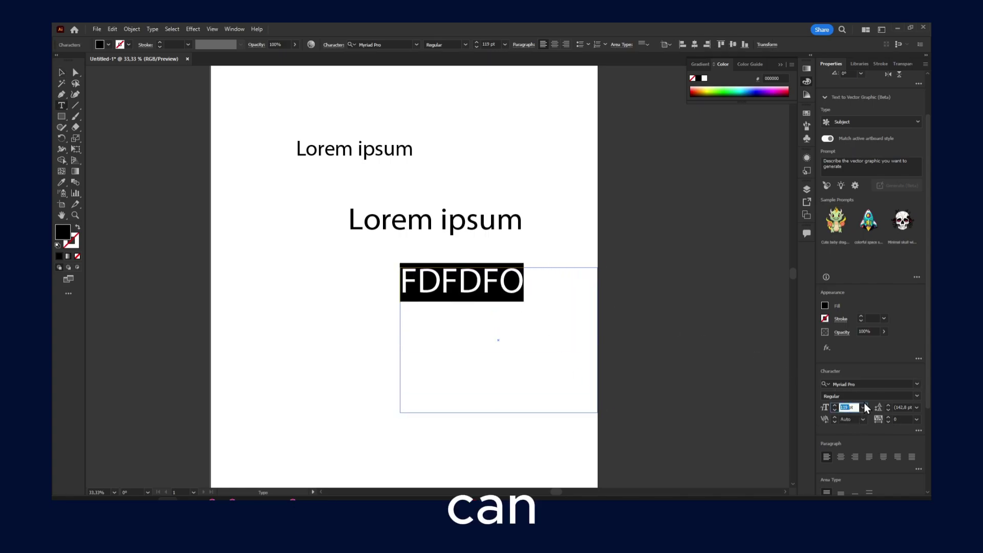
text(200)
key(Return)
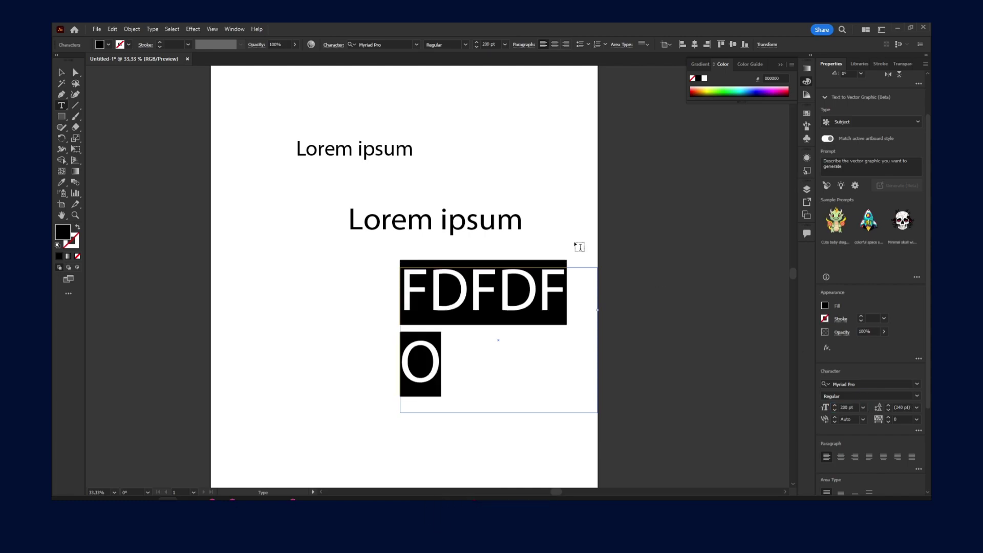
click(481, 296)
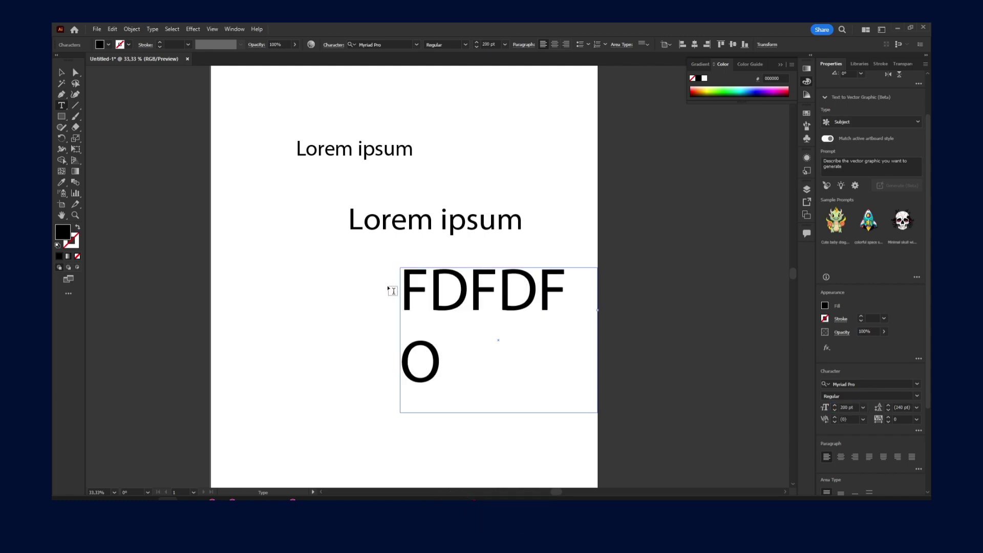
Move the FDFDFO frame left, widen it, and set the text to 300 pt on one line
click(61, 73)
drag(489, 291, 331, 278)
drag(457, 331, 589, 338)
click(847, 407)
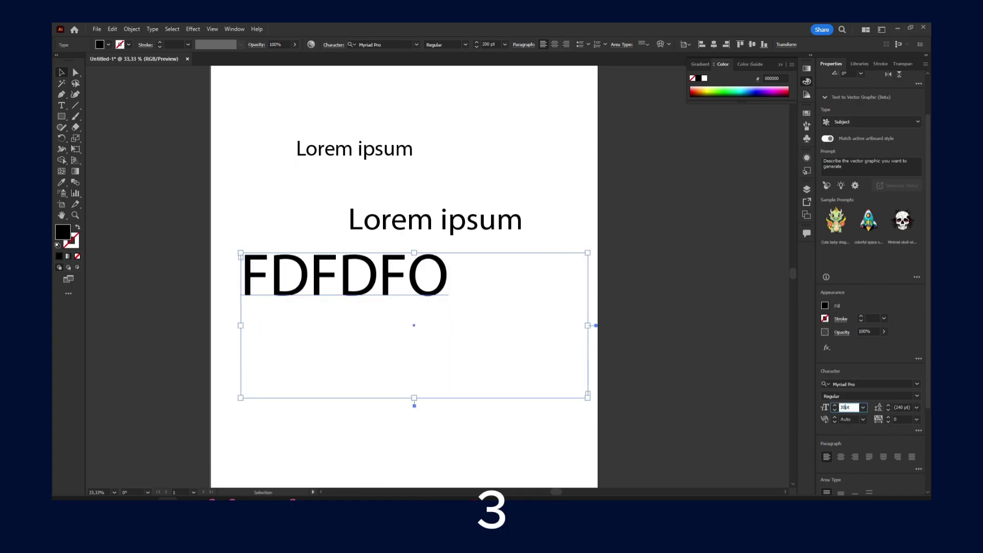
text(300)
key(Return)
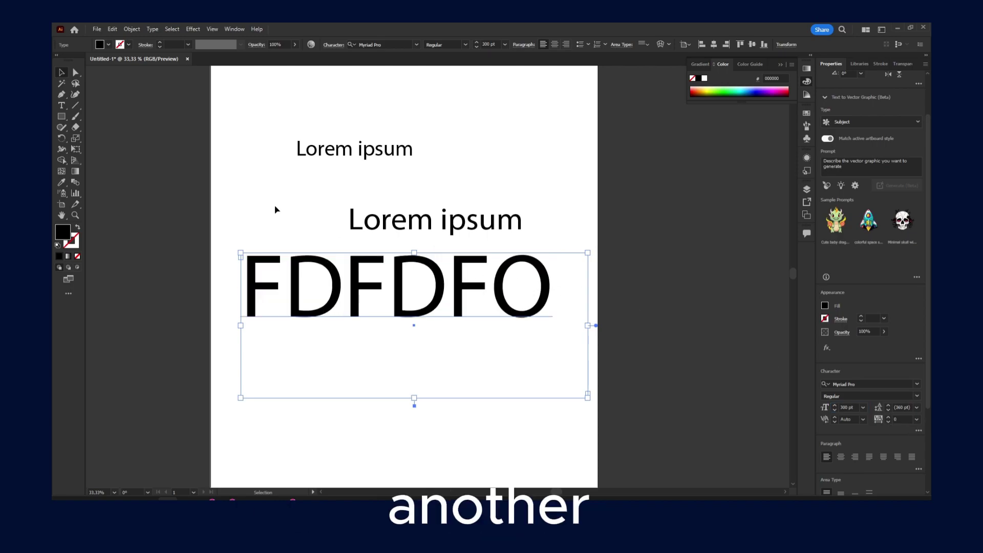
Add a Lorem ipsum line, Ctrl-drag-scale it to about 302.68 pt, and place it along the artboard bottom
click(61, 105)
click(326, 94)
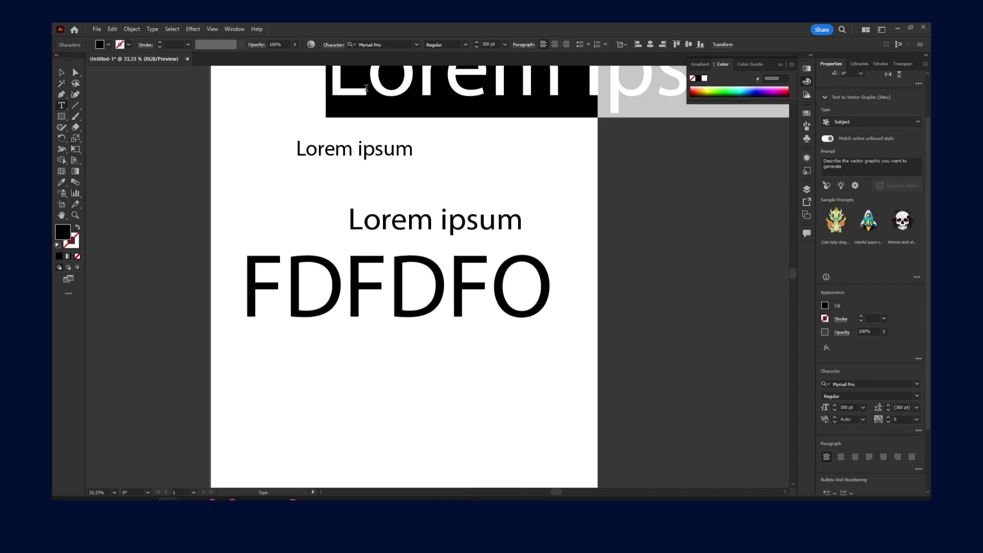
drag(349, 99, 195, 167)
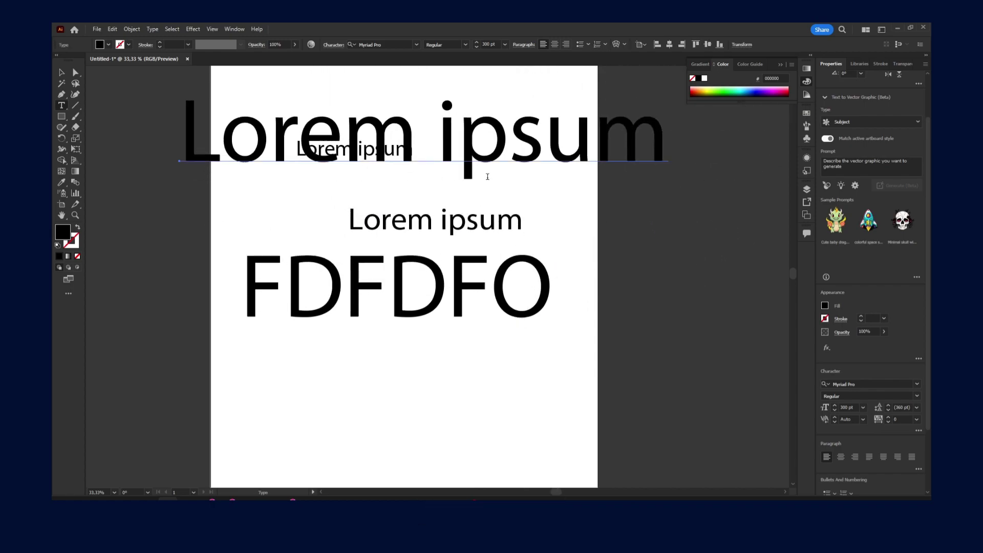
drag(668, 179, 472, 187)
drag(377, 146, 404, 415)
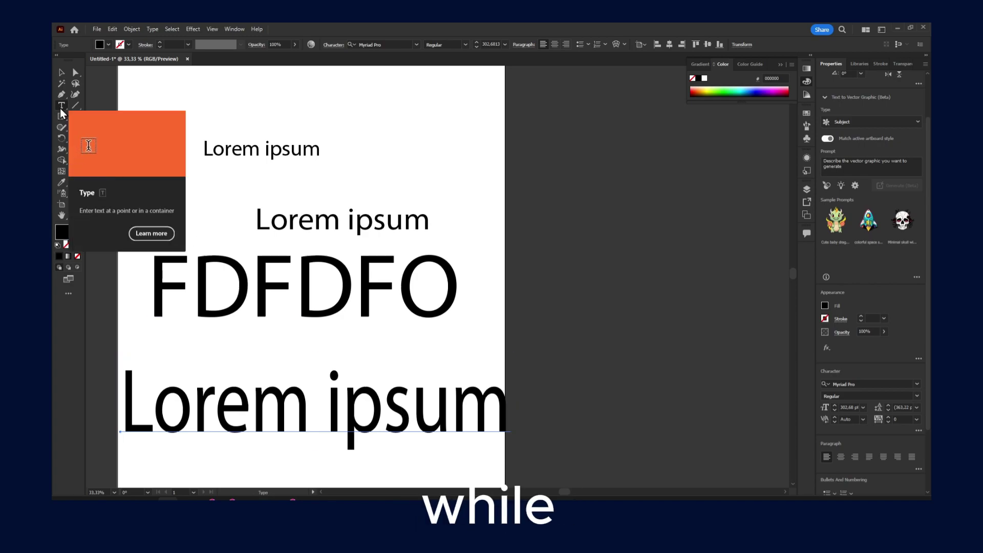
click(112, 29)
mouse_move(152, 328)
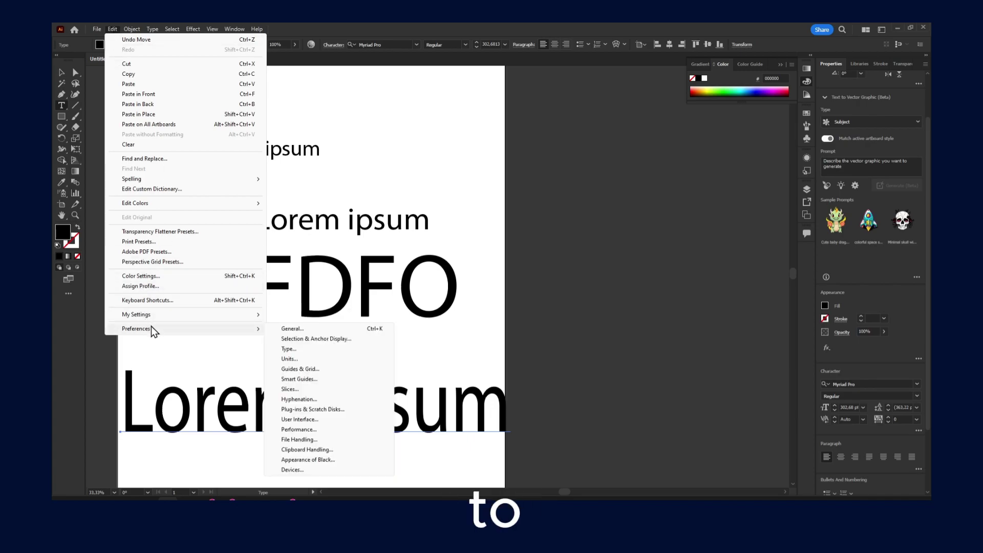
click(148, 300)
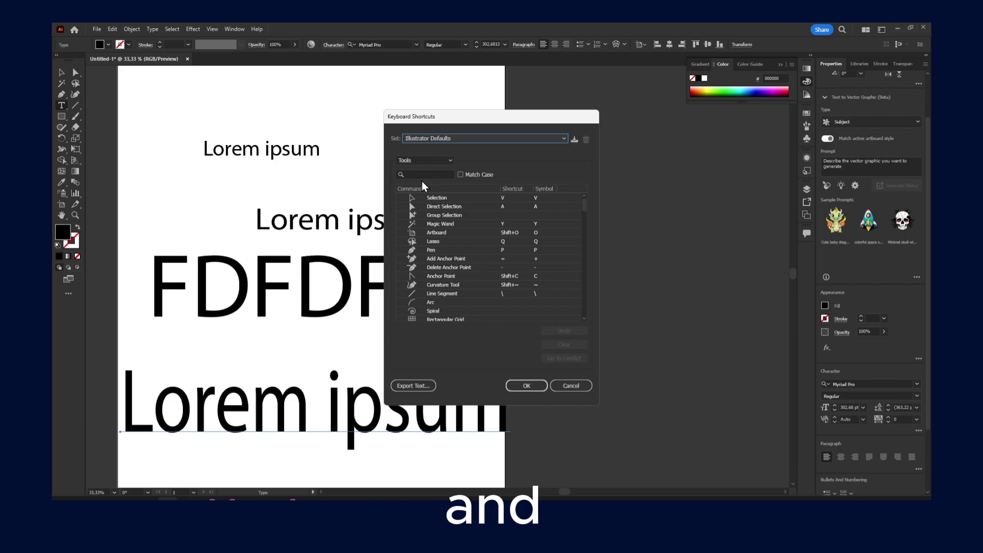
click(422, 174)
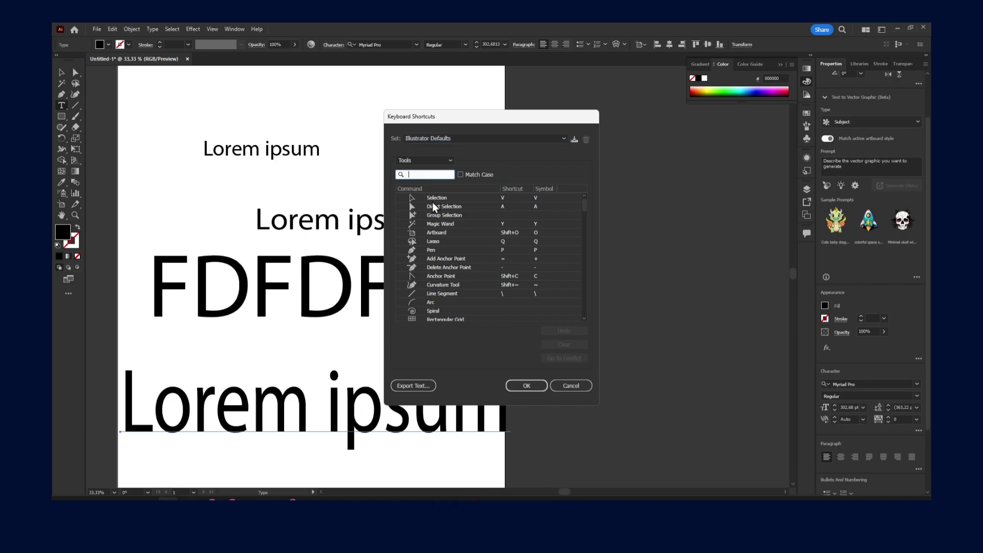
click(418, 160)
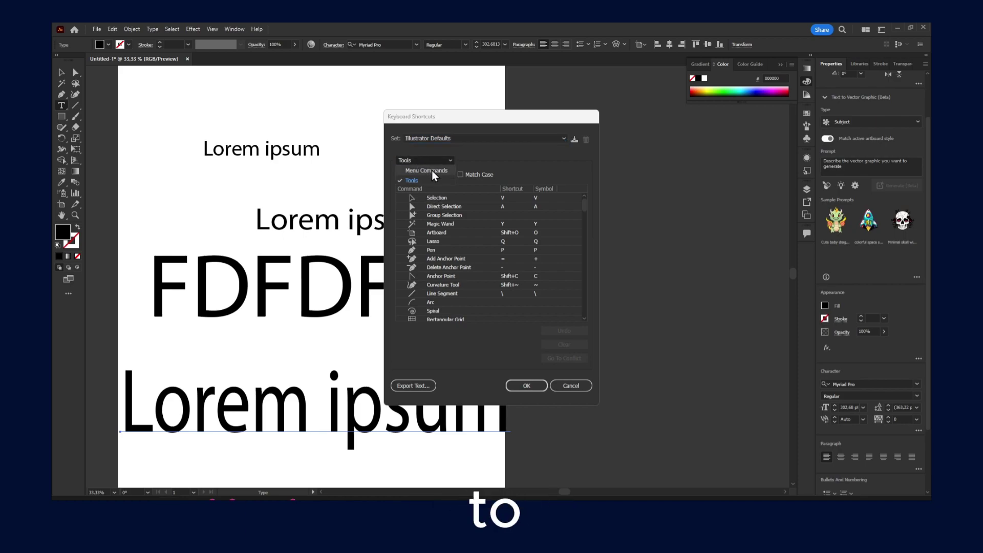
click(431, 171)
click(399, 277)
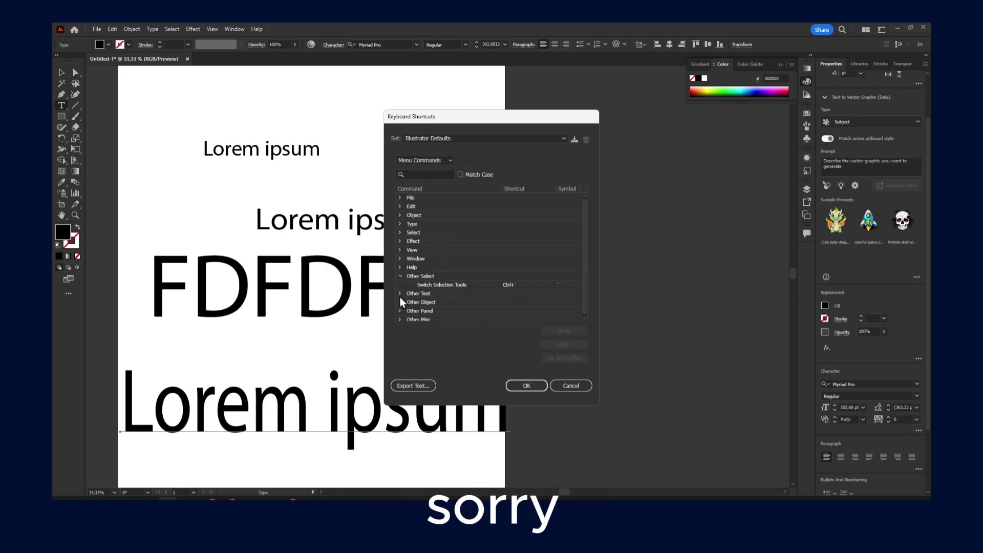
click(401, 295)
scroll(430, 282, down, 3)
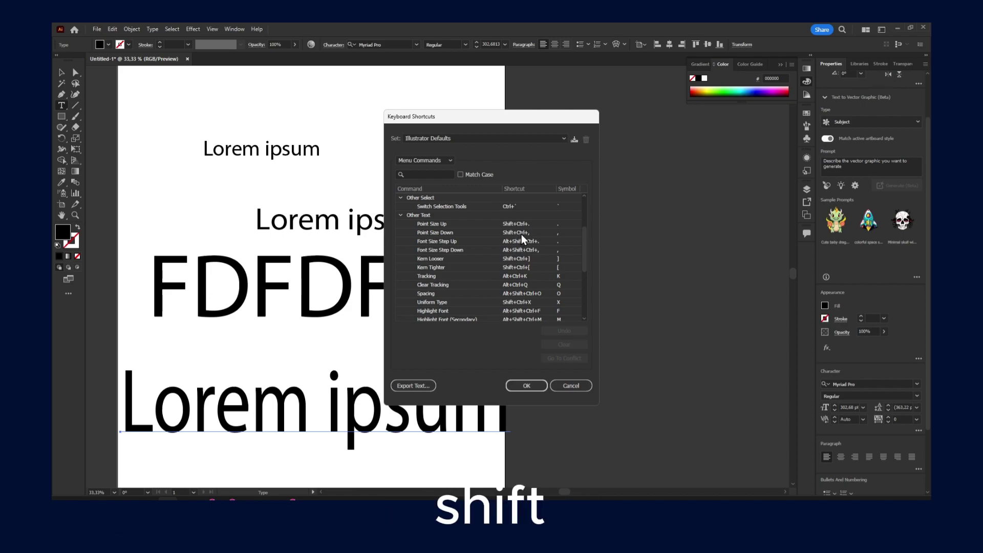
Close the shortcut settings without changes and select the FDFDFO text
click(570, 384)
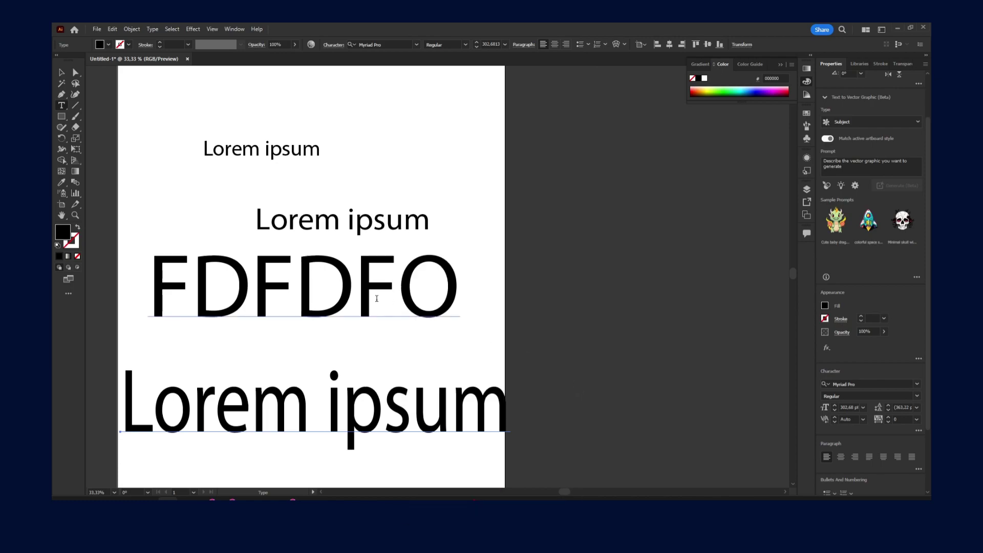
double_click(358, 283)
key(ctrl)
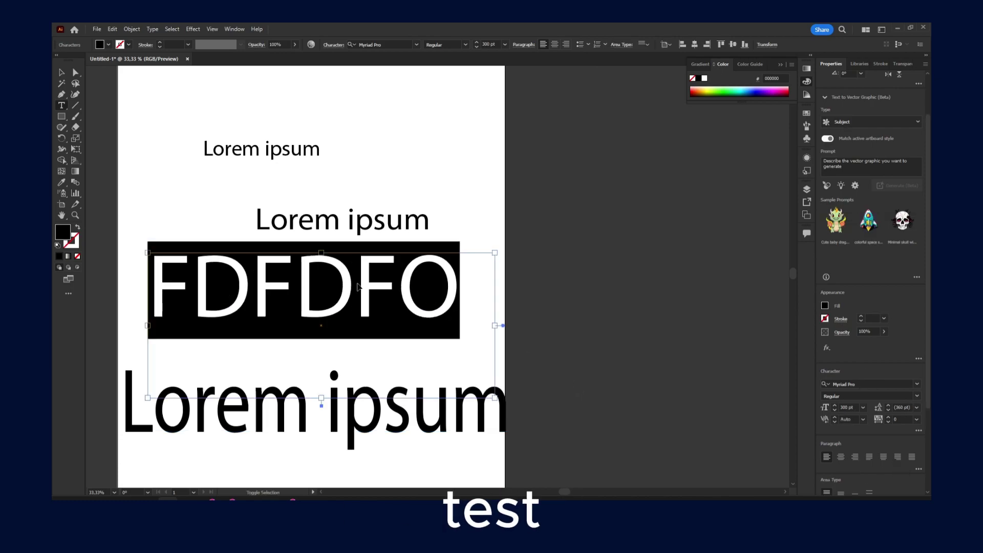
Step FDFDFO up to 352 and 390 pt with Shift+Ctrl+., then down to 226 pt with Shift+Ctrl+,
key(ctrl+shift+period)
key(ctrl+shift+period)
key(ctrl+shift+period)
key(ctrl+shift+period)
key(ctrl+shift+period)
key(ctrl+shift+period)
key(ctrl+shift+period)
key(ctrl+shift+period)
key(ctrl+shift+period)
key(ctrl+shift+period)
key(ctrl+shift+period)
key(ctrl+shift+period)
key(ctrl+shift+period)
key(ctrl+shift+period)
key(ctrl+shift+period)
key(ctrl+shift+period)
key(ctrl+shift+period)
key(ctrl+shift+period)
key(ctrl+shift+period)
key(ctrl+shift+period)
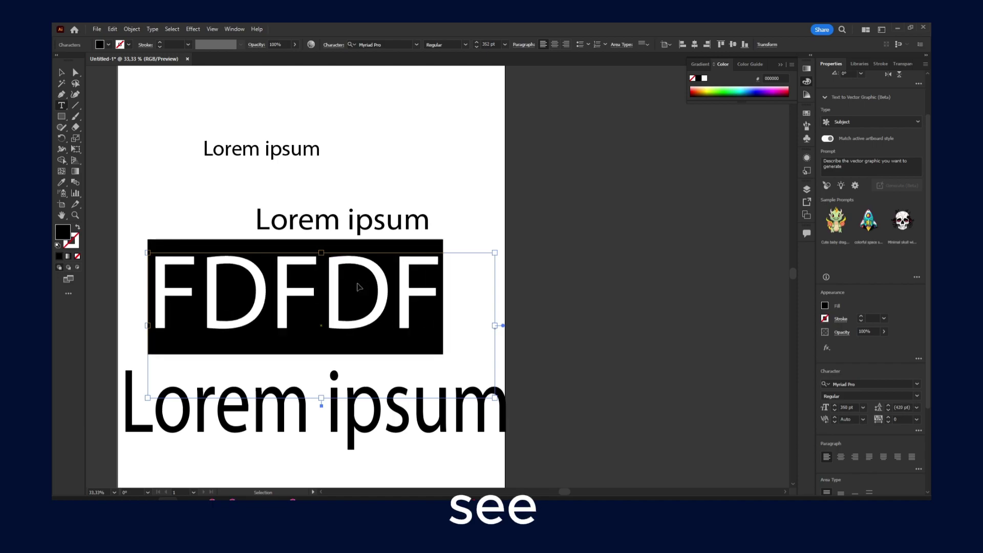
key(ctrl+shift+period)
key(ctrl+shift+period)
key(ctrl+shift+period)
key(ctrl+shift+period)
key(ctrl+shift+period)
key(ctrl+shift+period)
key(ctrl+shift+period)
key(ctrl+shift+period)
key(ctrl+shift+period)
key(ctrl+shift+period)
key(ctrl+shift+period)
key(ctrl+shift+period)
key(ctrl+shift+period)
key(ctrl+shift+period)
key(ctrl+shift+period)
key(ctrl+shift+period)
key(ctrl+shift+period)
key(ctrl+shift+period)
key(ctrl+shift+period)
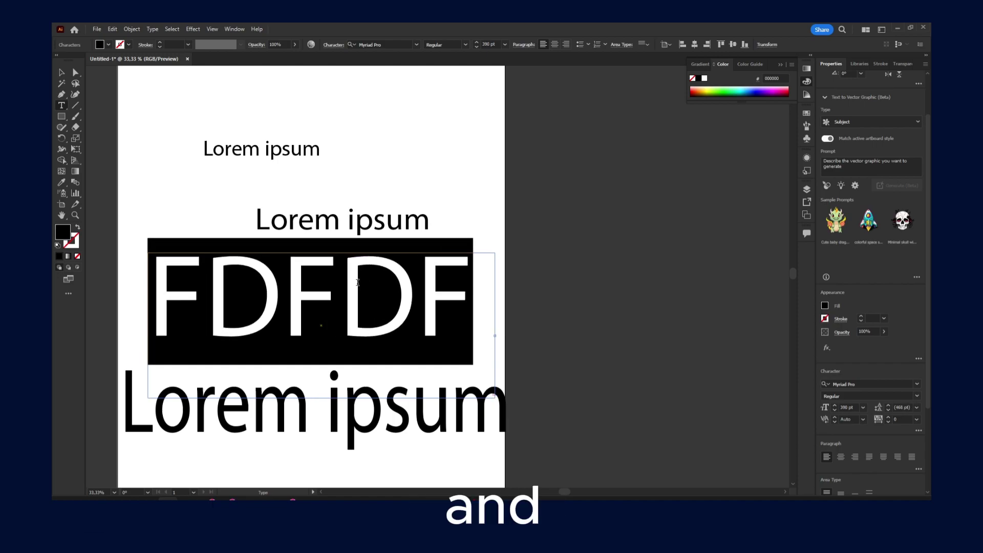
key(ctrl+shift+comma)
key(ctrl+shift+comma)
key(ctrl+shift+comma)
key(ctrl+shift+comma)
key(ctrl+shift+comma)
key(ctrl+shift+comma)
key(ctrl+shift+comma)
key(ctrl+shift+comma)
key(ctrl+shift+comma)
key(ctrl+shift+comma)
key(ctrl+shift+comma)
key(ctrl+shift+comma)
key(ctrl+shift+comma)
key(ctrl+shift+comma)
key(ctrl+shift+comma)
key(ctrl+shift+comma)
key(ctrl+shift+comma)
key(ctrl+shift+comma)
key(ctrl+shift+comma)
key(ctrl+shift+comma)
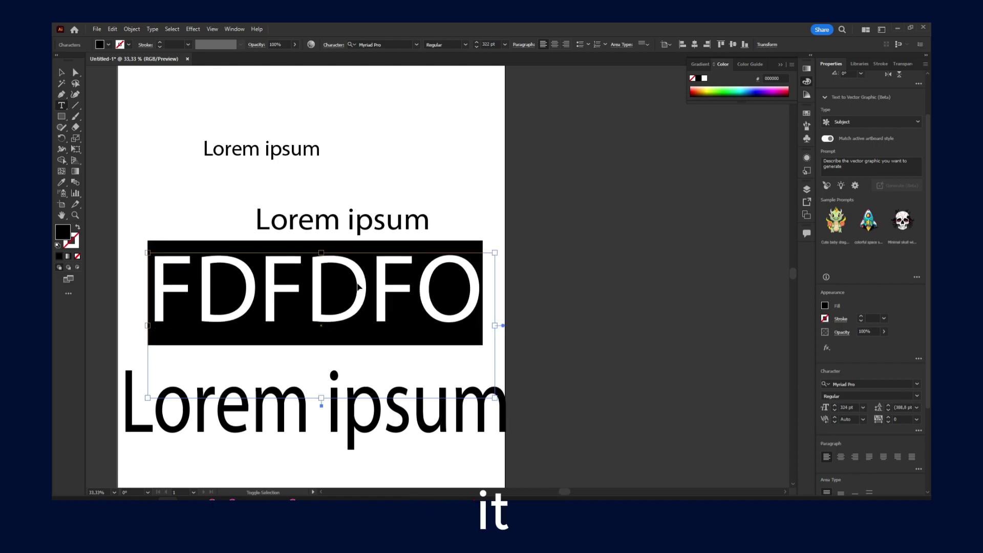
key(ctrl+shift+comma)
key(ctrl+shift+comma)
key(ctrl+shift+comma)
key(ctrl+shift+comma)
key(ctrl+shift+comma)
key(ctrl+shift+comma)
key(ctrl+shift+comma)
key(ctrl+shift+comma)
key(ctrl+shift+comma)
key(ctrl+shift+comma)
key(ctrl+shift+comma)
key(ctrl+shift+comma)
key(ctrl+shift+comma)
key(ctrl+shift+comma)
key(ctrl+shift+comma)
key(ctrl+shift+comma)
key(ctrl+shift+comma)
key(ctrl+shift+comma)
key(ctrl+shift+comma)
key(ctrl+shift+comma)
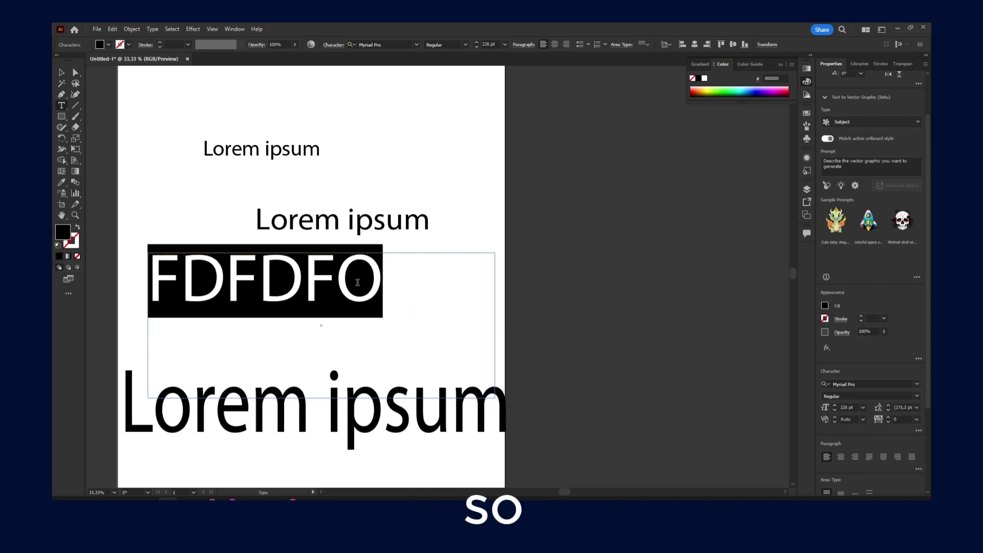
click(358, 282)
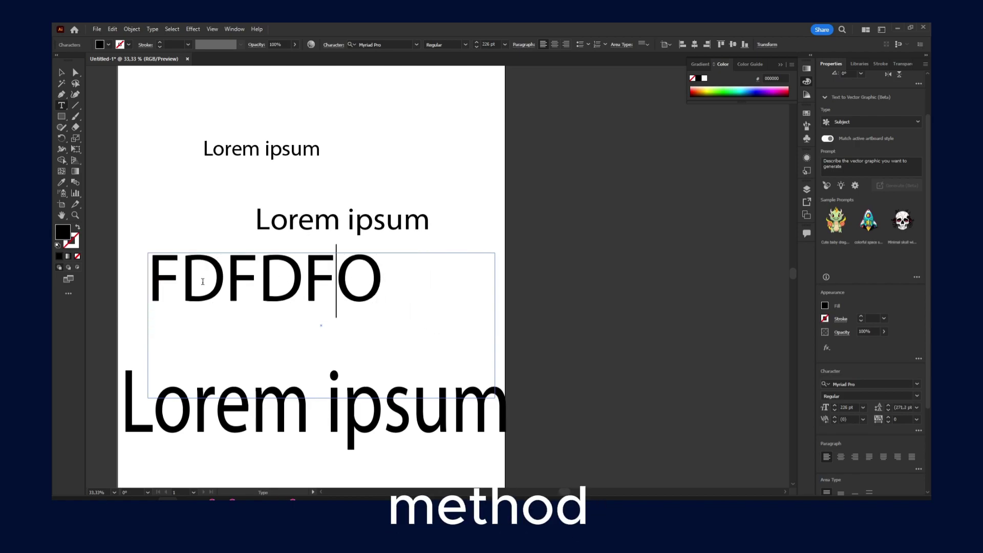